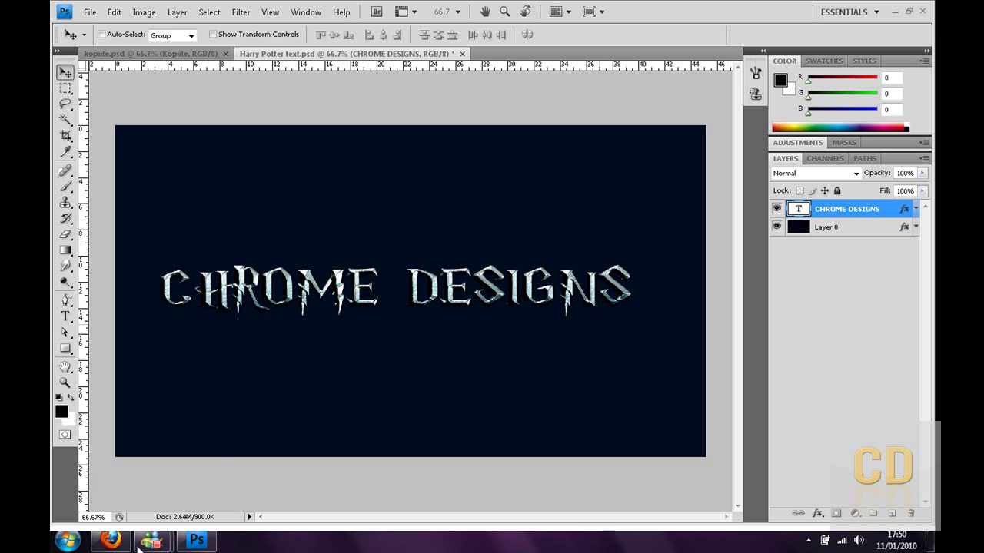
# Switch to Firefox to check the Harry P font page on dafont.com, and return to Photoshop.
pyautogui.click(110, 542)
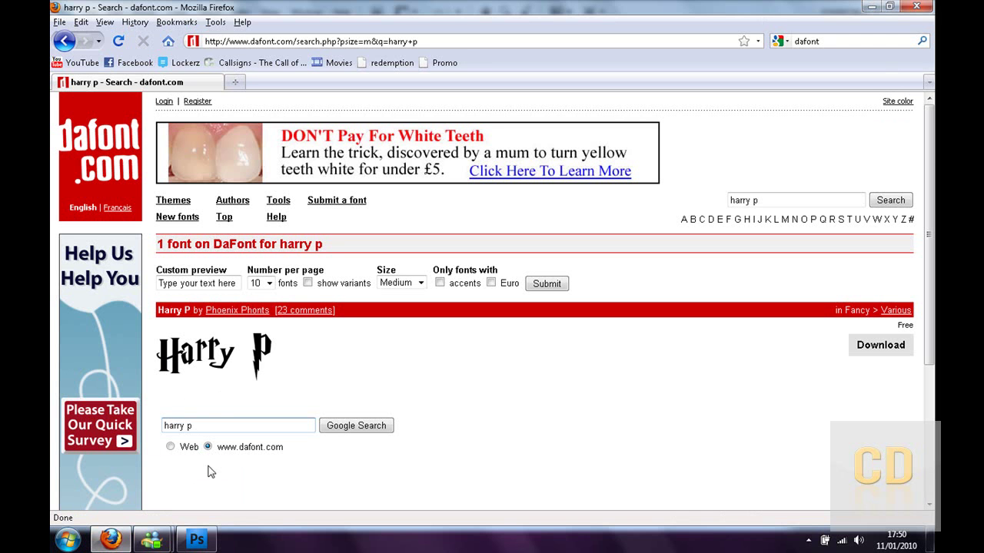
pyautogui.click(193, 425)
pyautogui.click(194, 542)
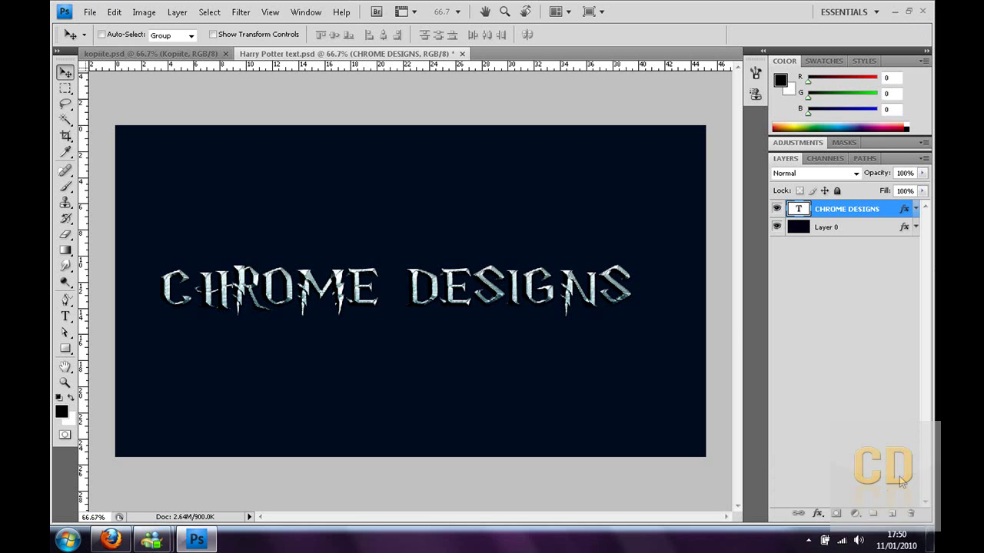
# Add a new layer with the sample text "blah" above CHROME DESIGNS, and check the Harry P entry among the fonts.
pyautogui.click(892, 514)
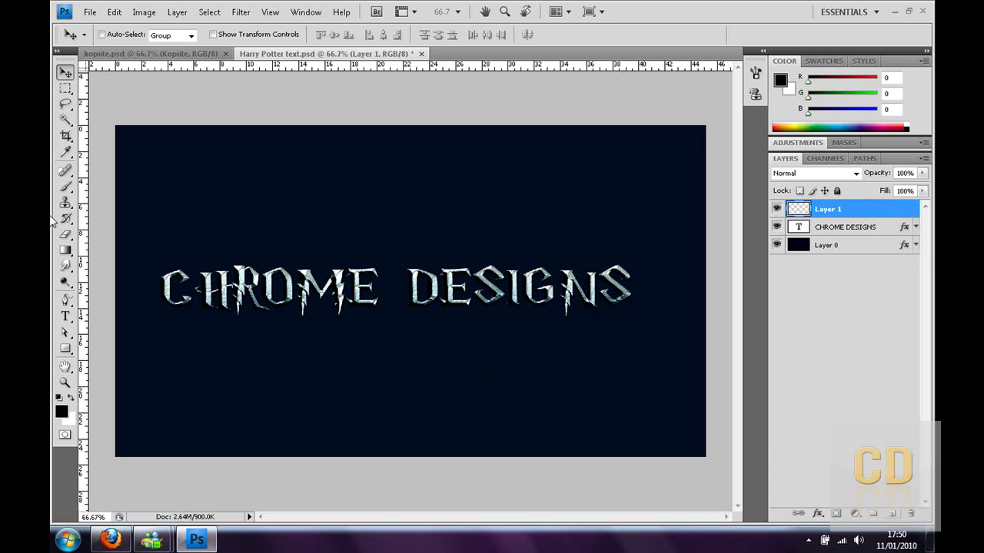
pyautogui.click(65, 315)
pyautogui.click(207, 221)
pyautogui.write('blah')
pyautogui.doubleClick(221, 208)
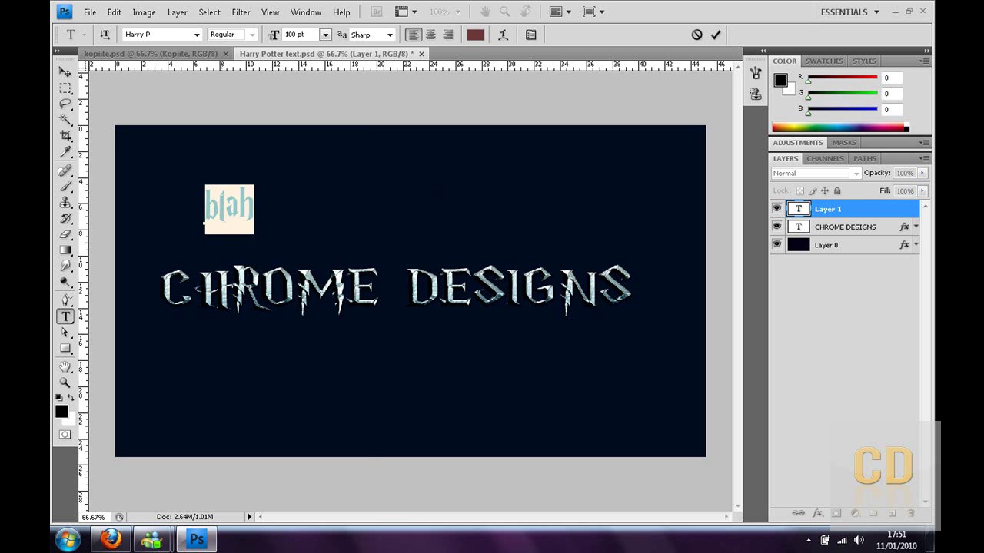
pyautogui.click(196, 36)
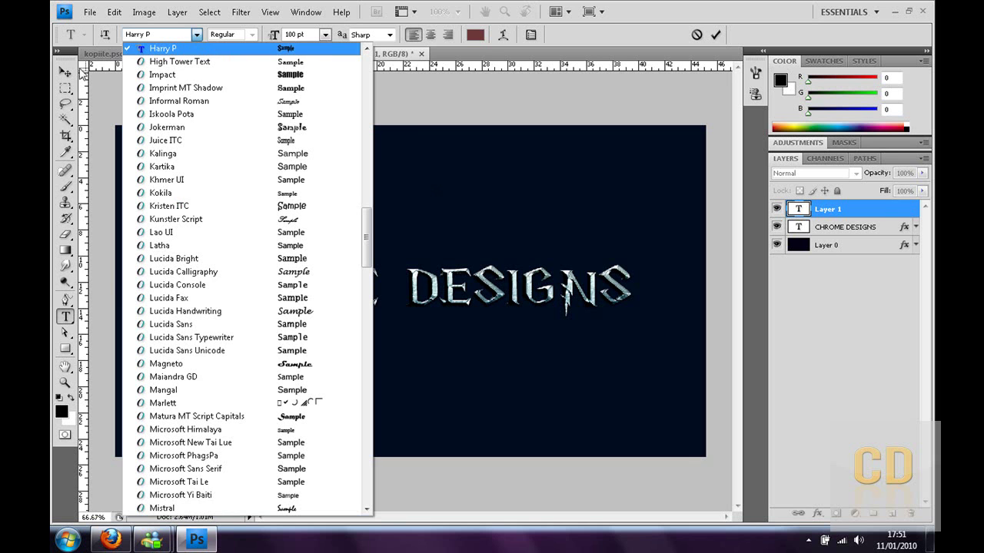
pyautogui.press('Escape')
pyautogui.click(219, 206)
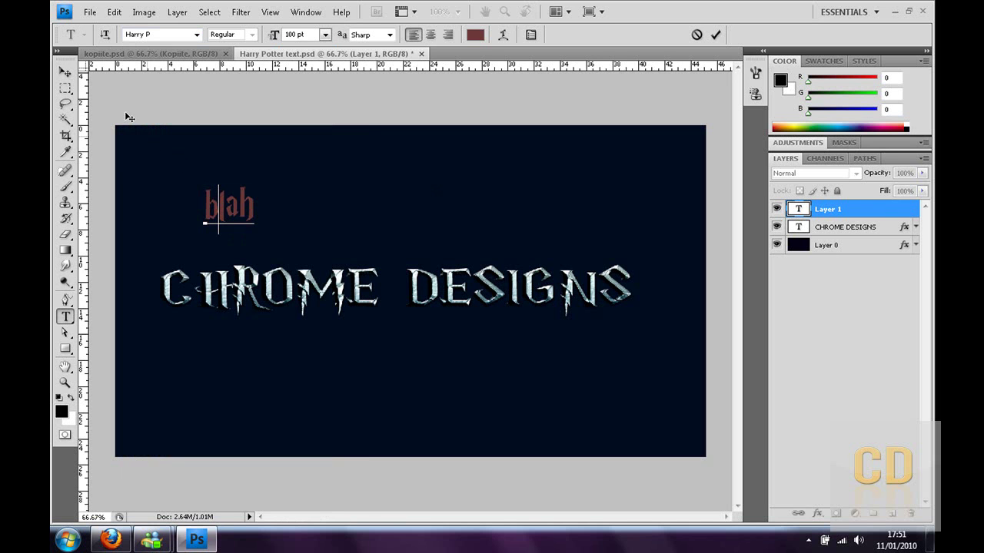
# View the blending options of the "blah" text layer, close them without changes, and delete the layer.
pyautogui.click(65, 73)
pyautogui.rightClick(855, 213)
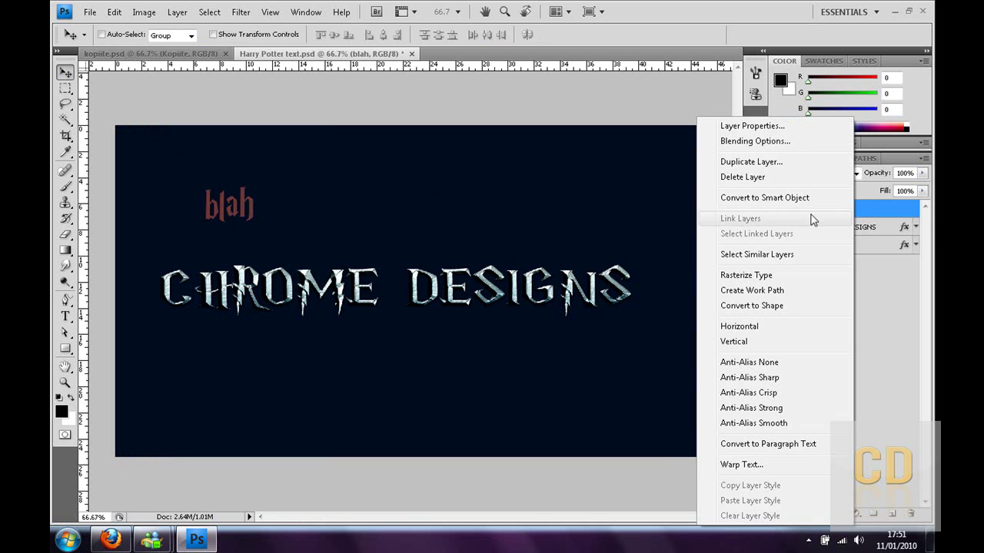
pyautogui.click(817, 144)
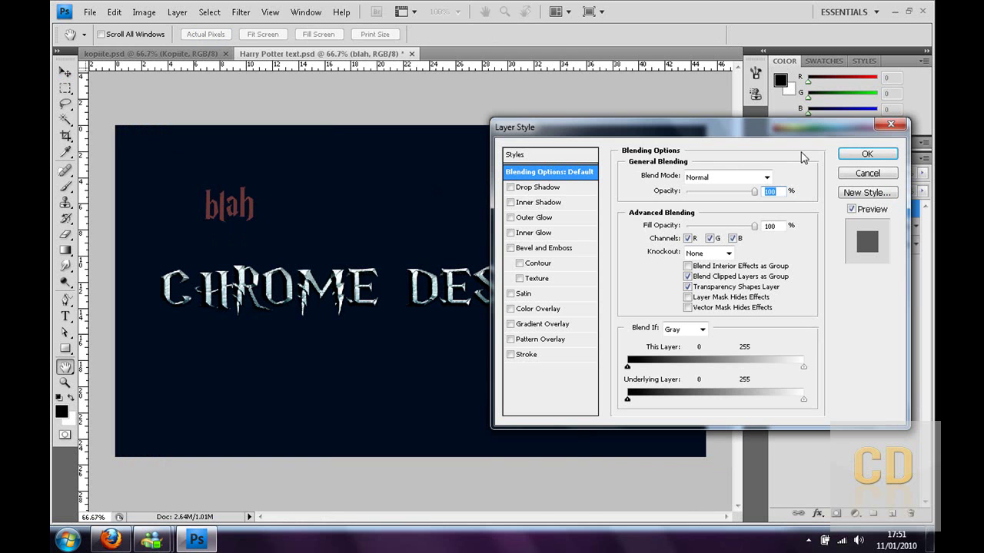
pyautogui.click(890, 125)
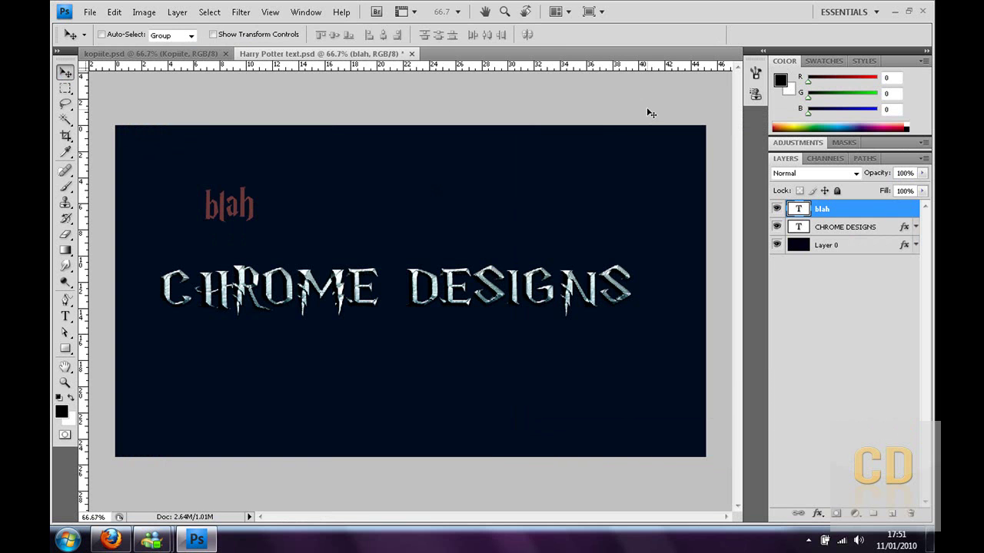
pyautogui.press('Delete')
# Open the CHROME DESIGNS layer's Bevel and Emboss settings and choose the Inner Bevel style with the Chisel Hard technique.
pyautogui.rightClick(864, 212)
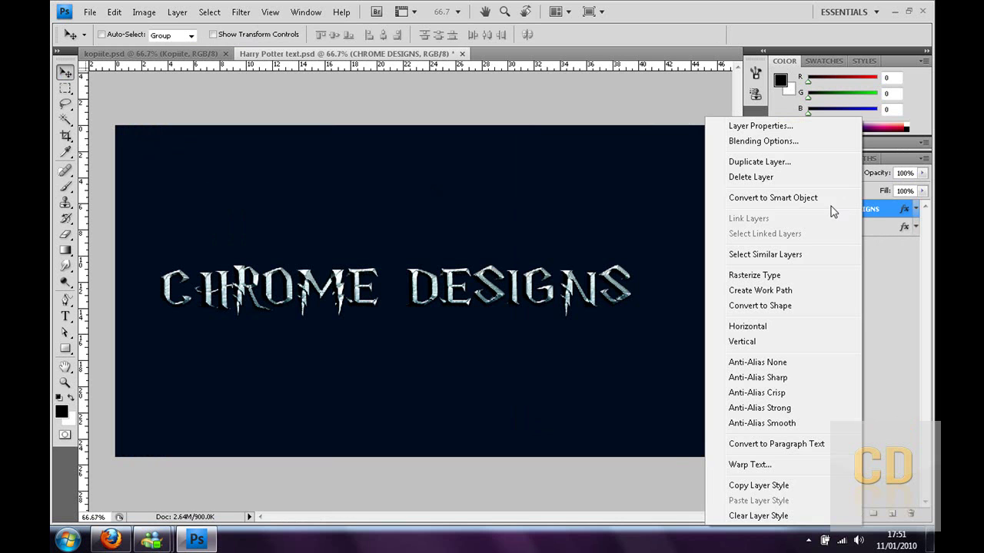
pyautogui.click(773, 142)
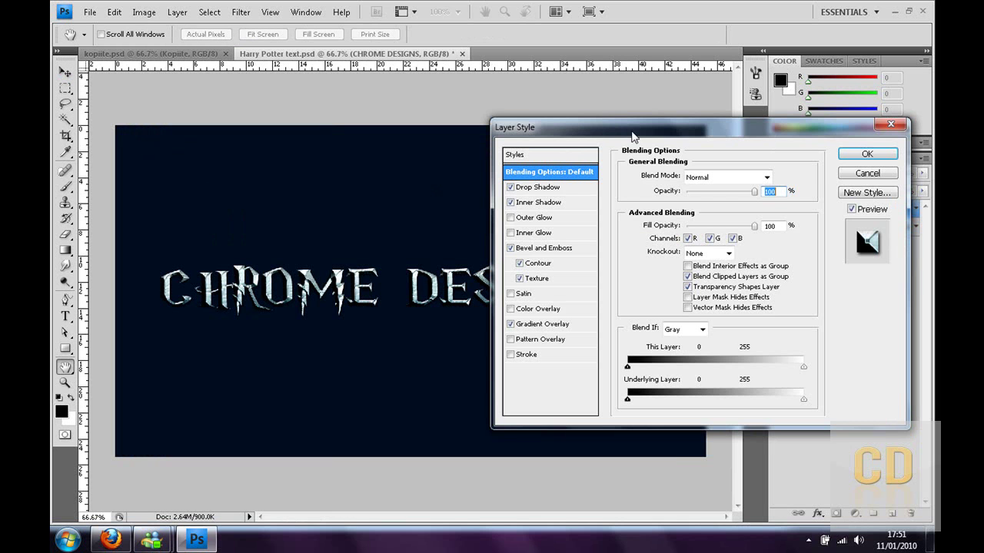
pyautogui.moveTo(624, 138)
pyautogui.mouseDown()
pyautogui.moveTo(616, 112)
pyautogui.moveTo(637, 107)
pyautogui.mouseUp()
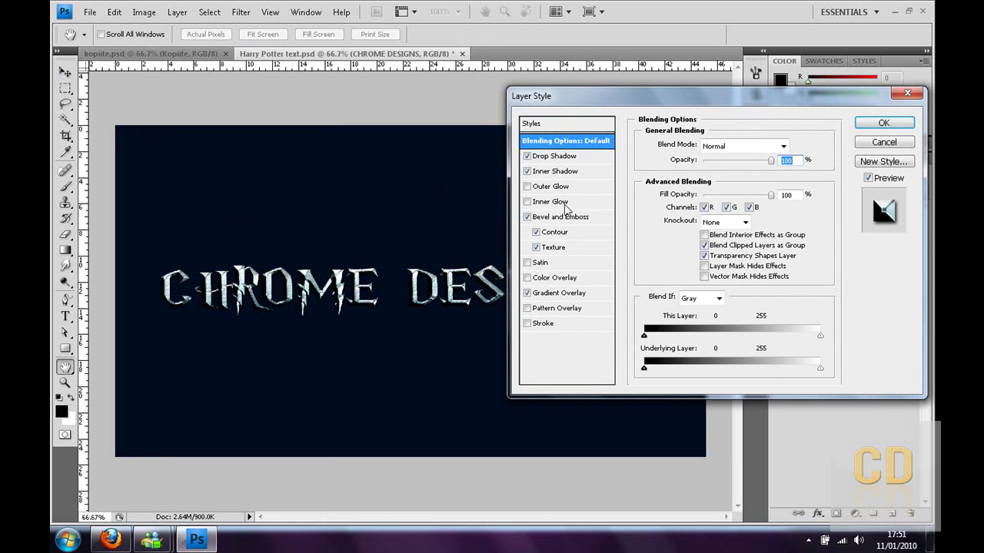
pyautogui.click(562, 219)
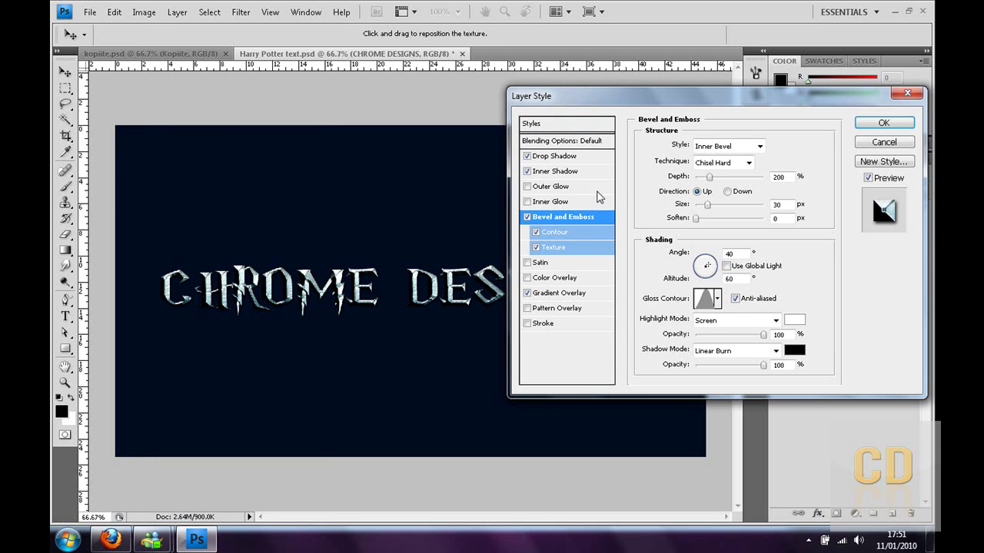
pyautogui.click(736, 148)
pyautogui.click(726, 160)
pyautogui.click(720, 163)
pyautogui.click(720, 167)
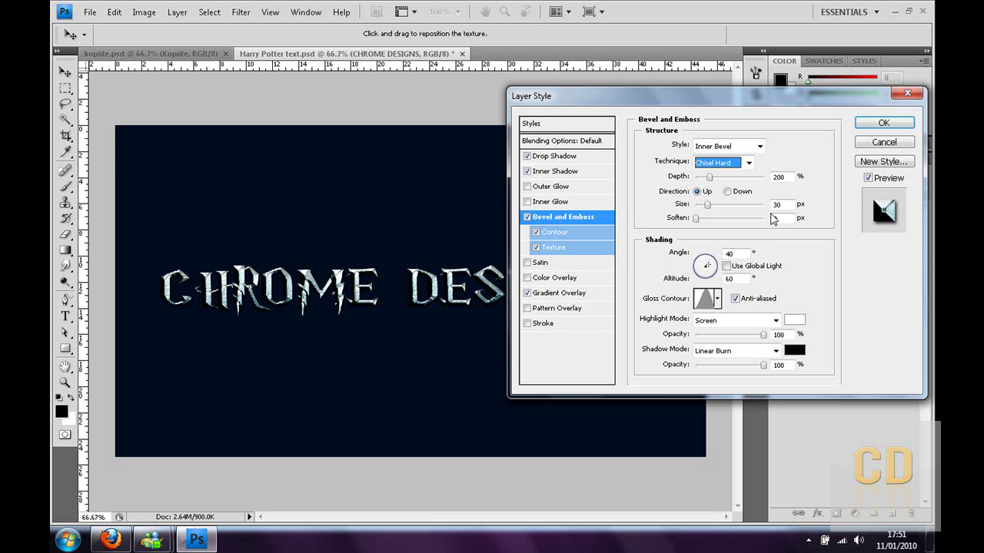
# Toggle Use Global Light for the bevel's shading and leave it switched off.
pyautogui.click(727, 266)
pyautogui.click(727, 266)
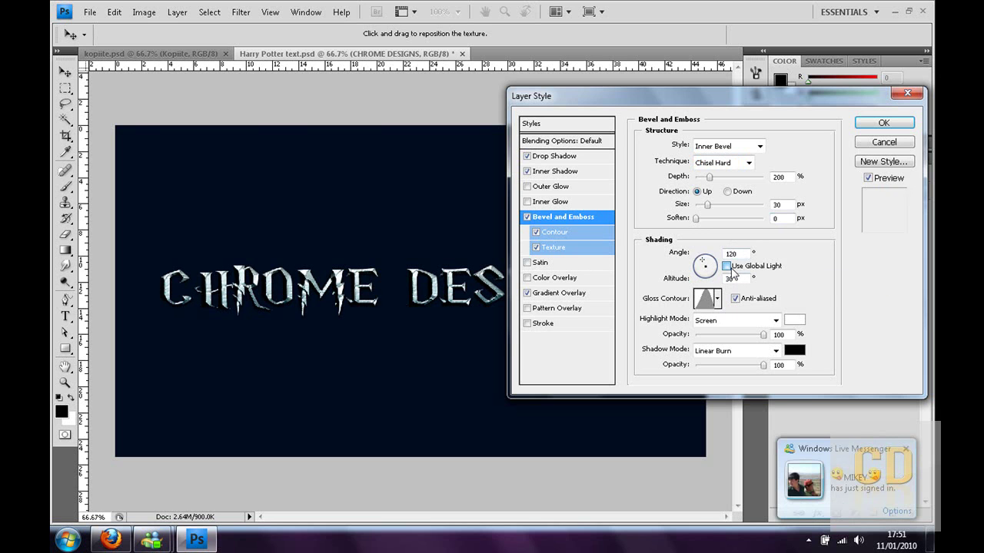
pyautogui.click(728, 267)
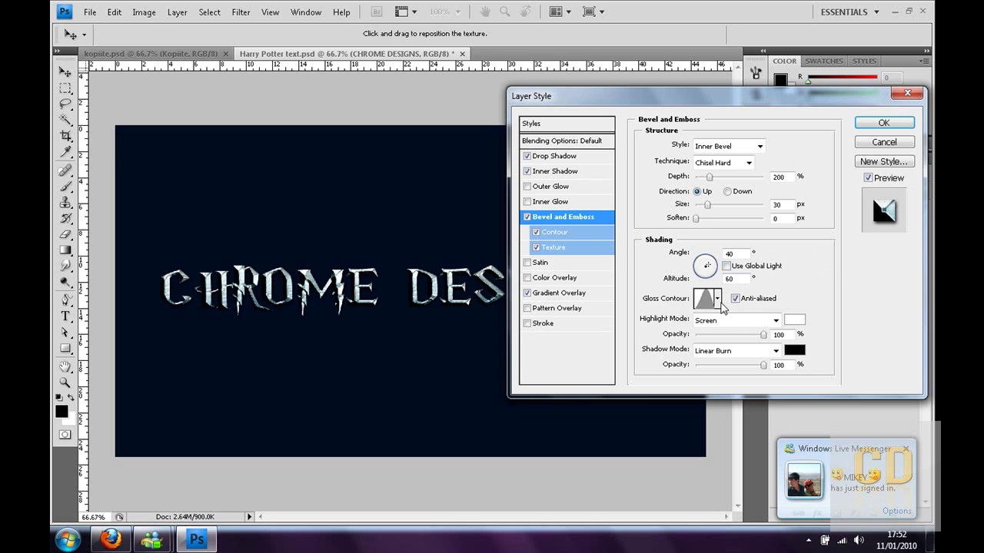
# Set the bevel's gloss contour to Cone and reshape its curve with a point at input 21%, output 43%.
pyautogui.click(718, 299)
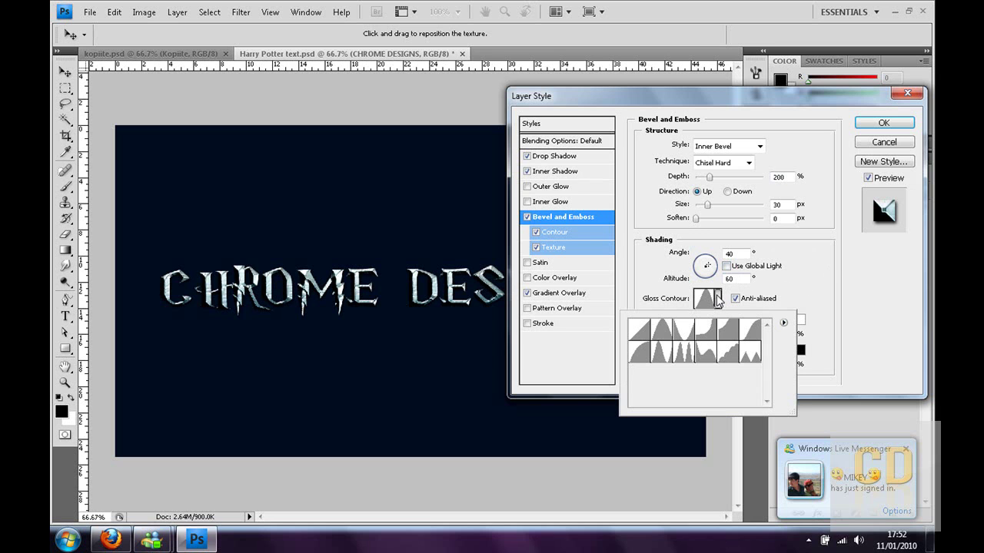
pyautogui.click(661, 329)
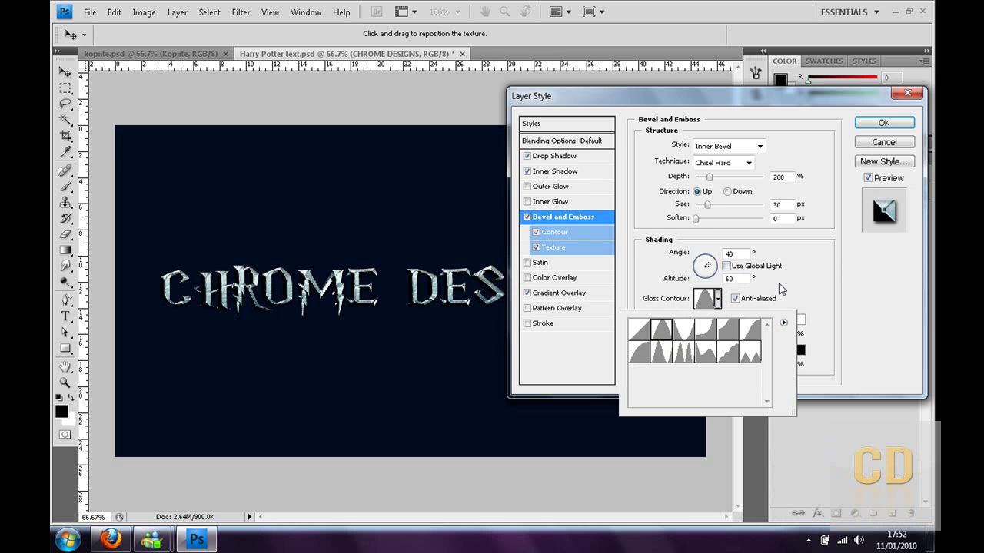
pyautogui.click(776, 290)
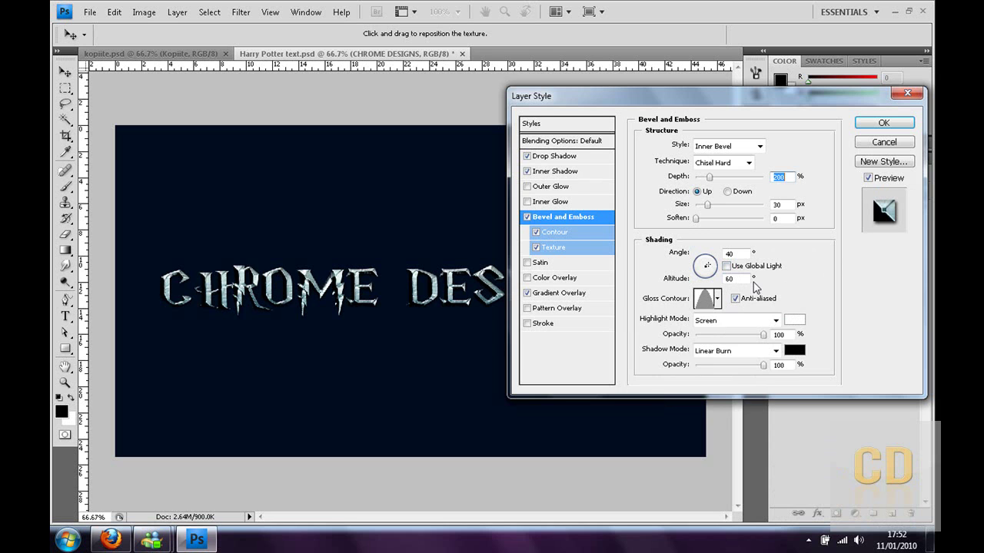
pyautogui.click(704, 301)
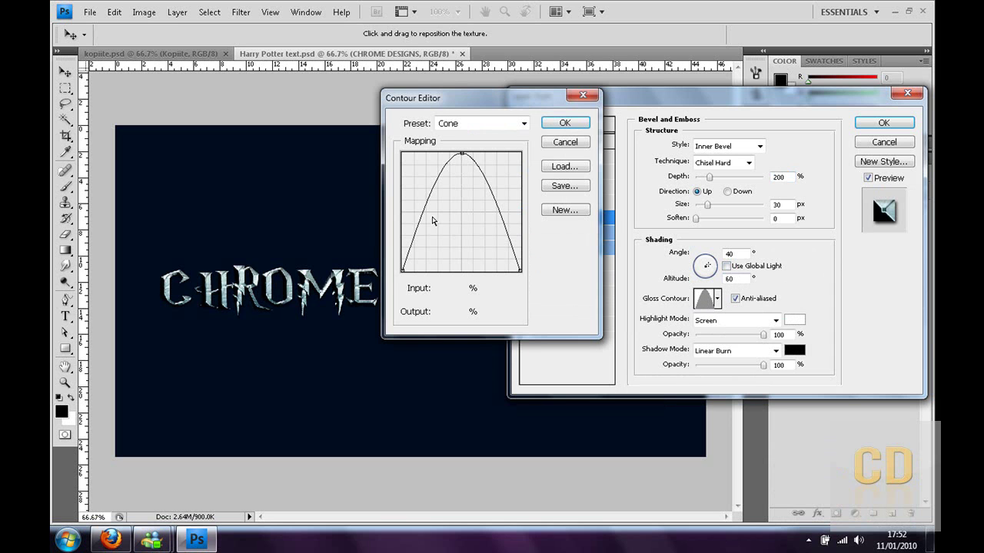
pyautogui.moveTo(419, 219); pyautogui.dragTo(426, 221)
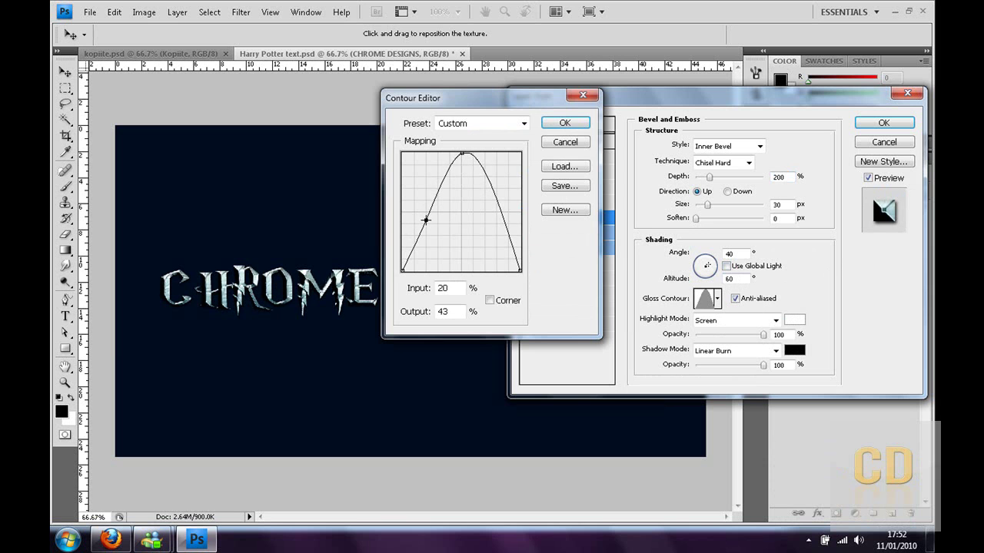
pyautogui.click(421, 265)
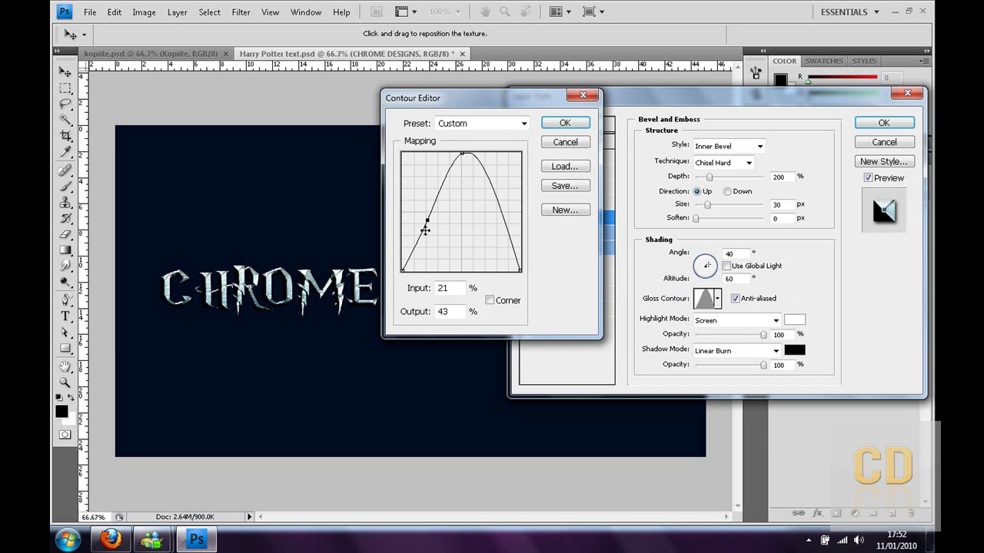
pyautogui.click(563, 126)
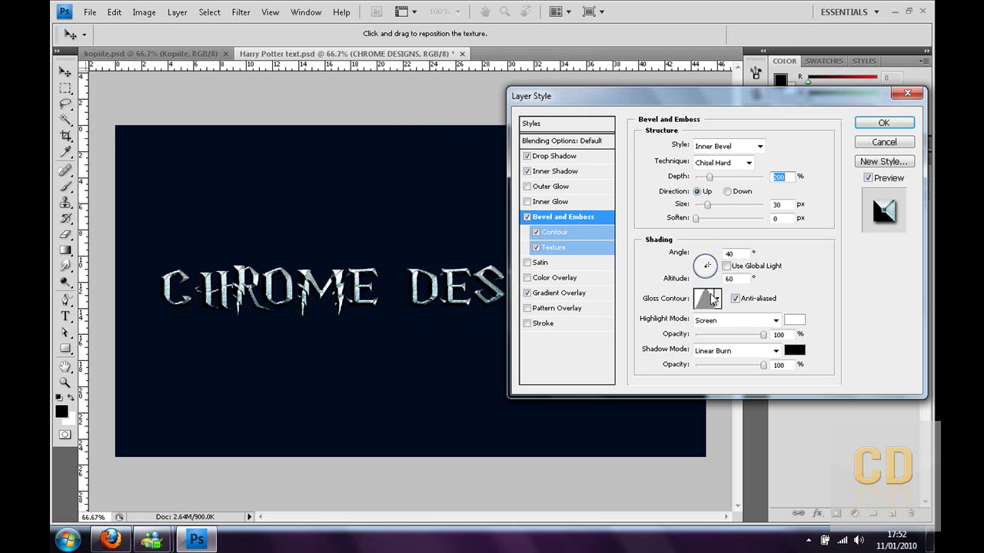
# Review the bevel's highlight mode, highlight opacity and shadow mode settings.
pyautogui.click(716, 320)
pyautogui.click(845, 282)
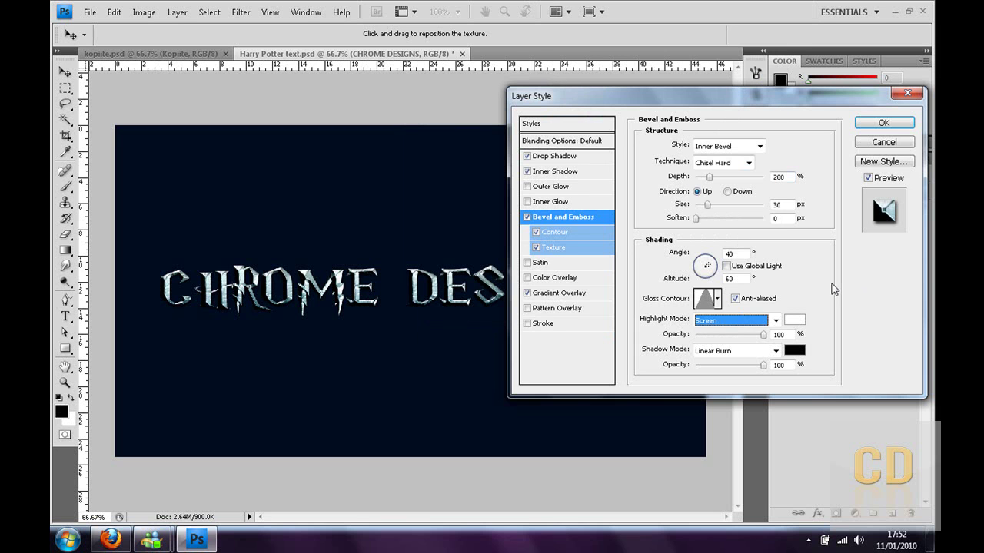
pyautogui.click(817, 308)
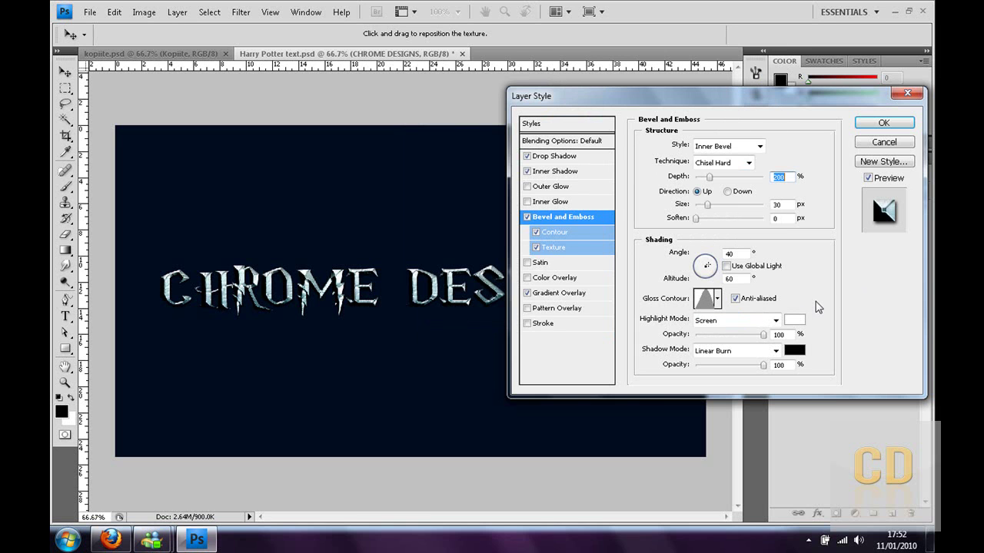
pyautogui.click(779, 335)
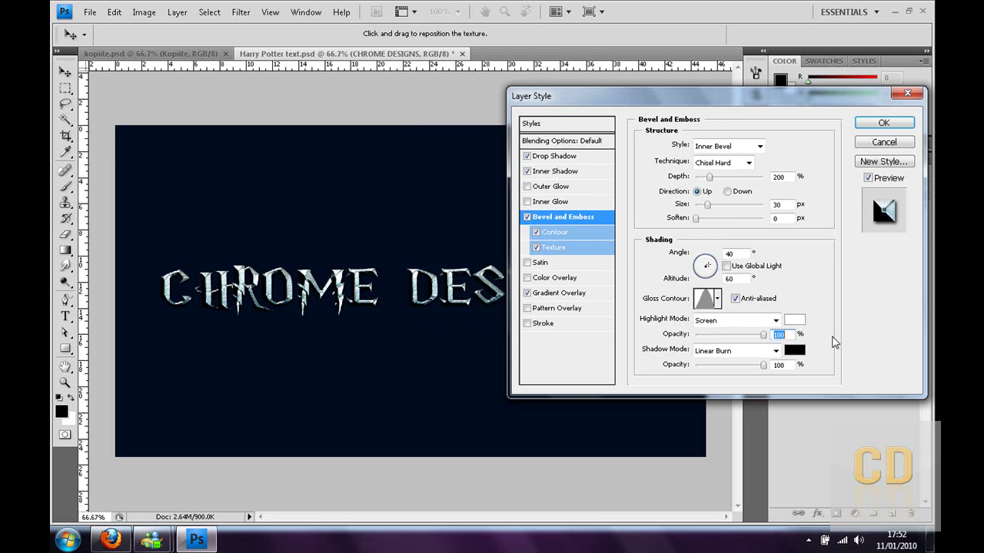
pyautogui.click(737, 353)
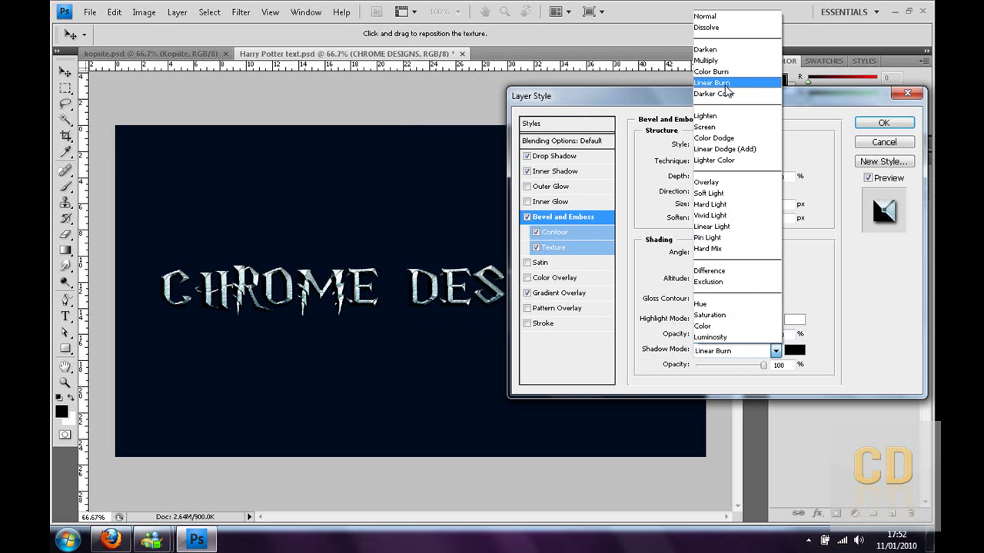
pyautogui.click(845, 235)
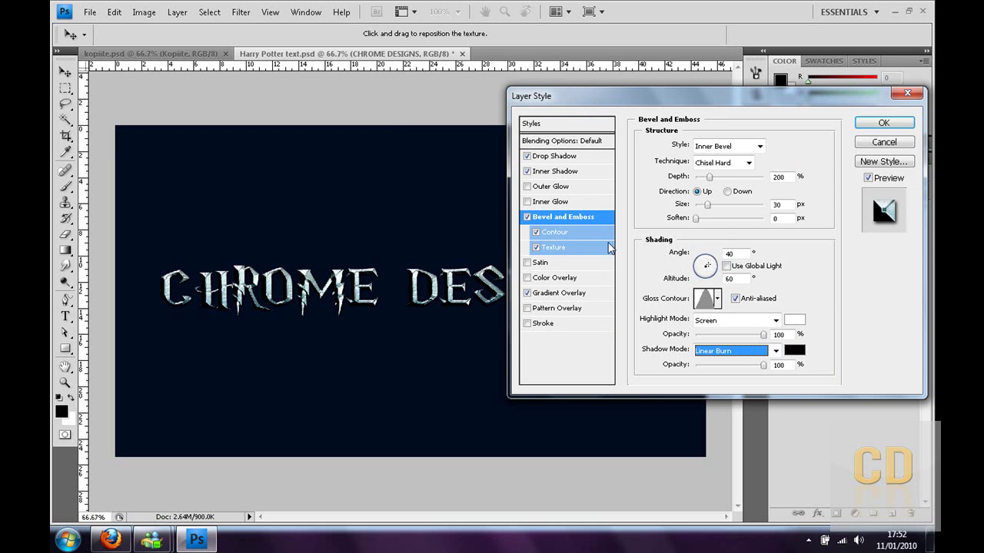
# Examine the Contour settings under Bevel and Emboss and the available contour presets.
pyautogui.click(555, 234)
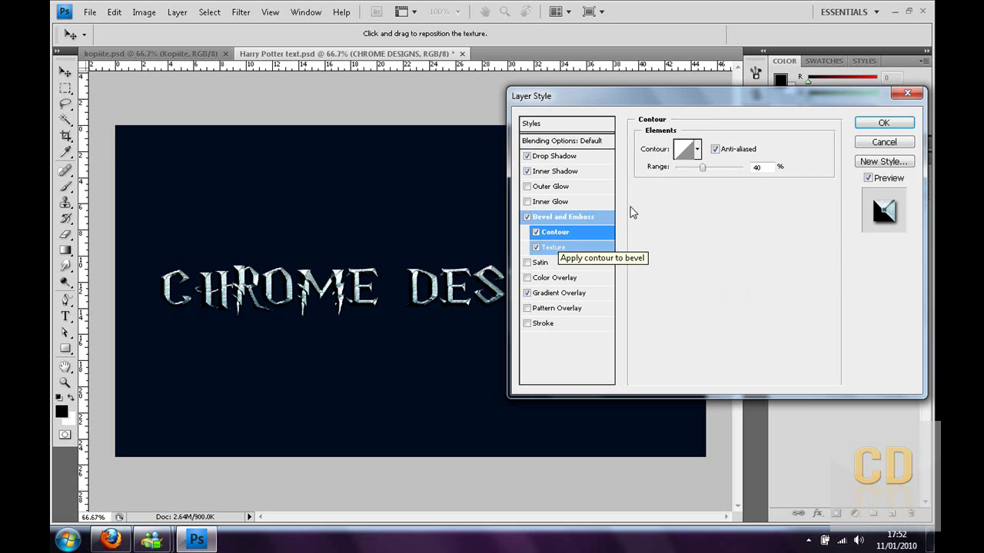
pyautogui.click(699, 150)
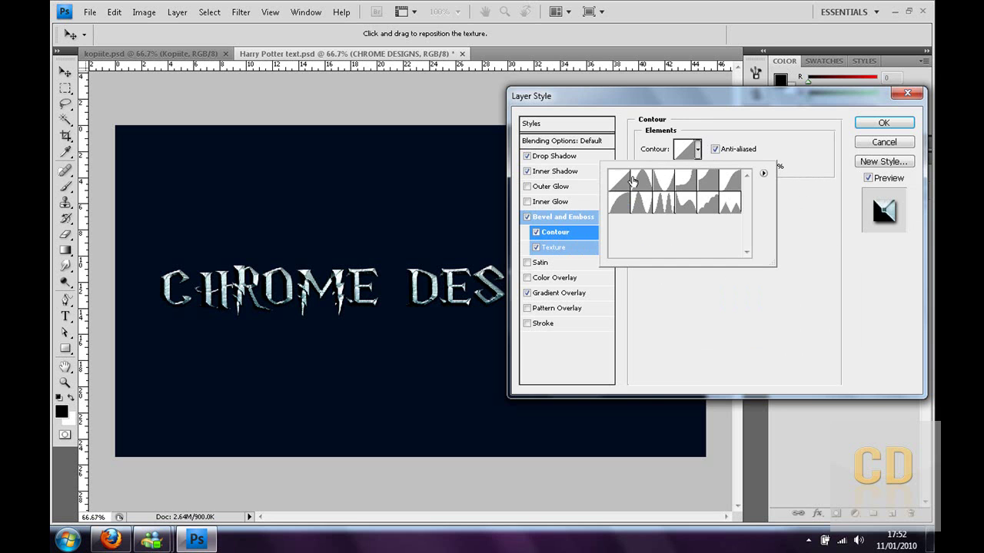
pyautogui.click(788, 194)
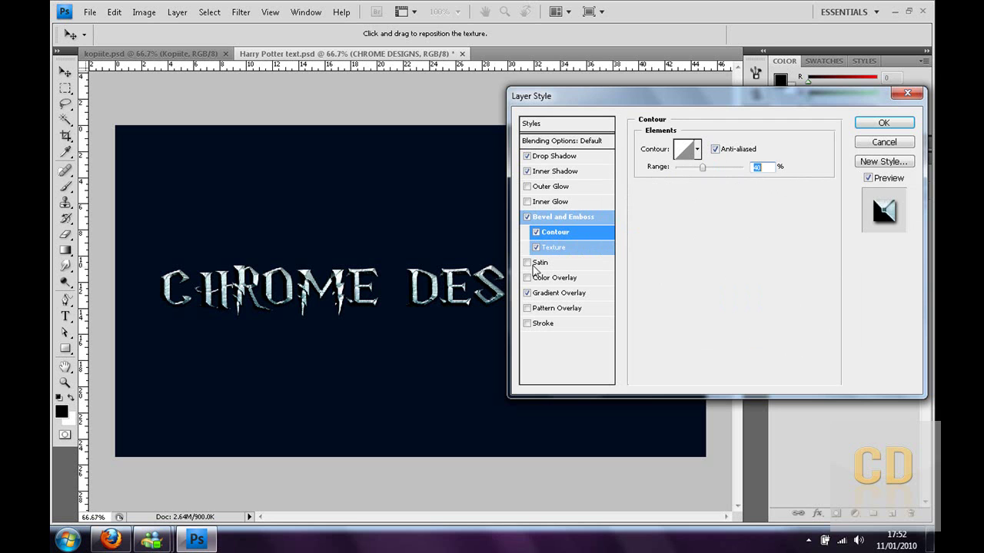
# Append the Rock Patterns set to the available patterns in the bevel's Texture settings and look through the pattern thumbnails.
pyautogui.click(572, 248)
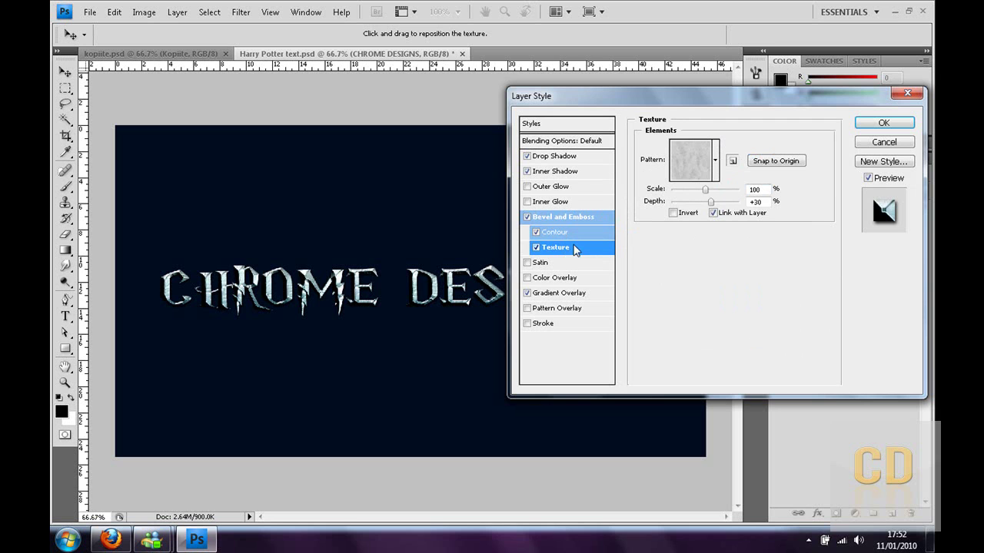
pyautogui.click(717, 159)
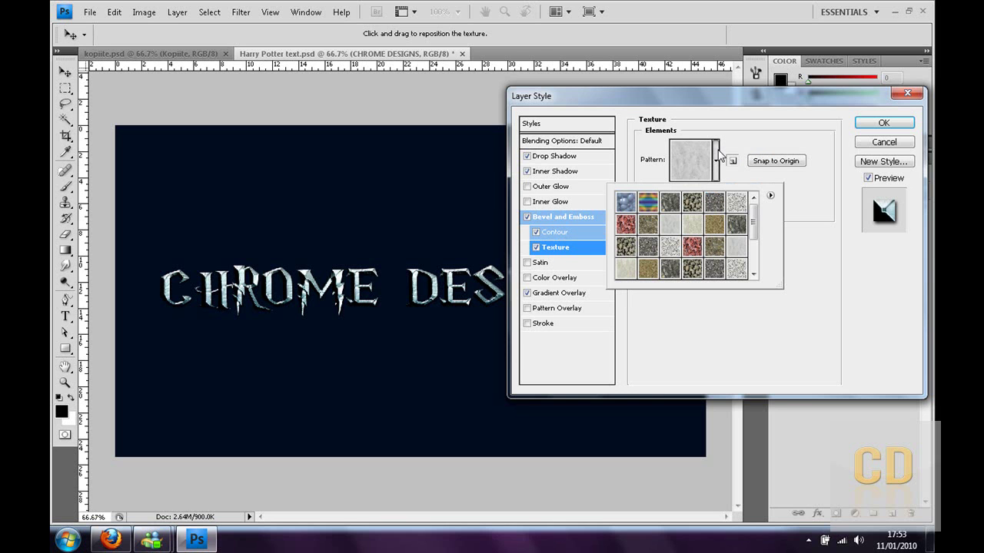
pyautogui.click(771, 196)
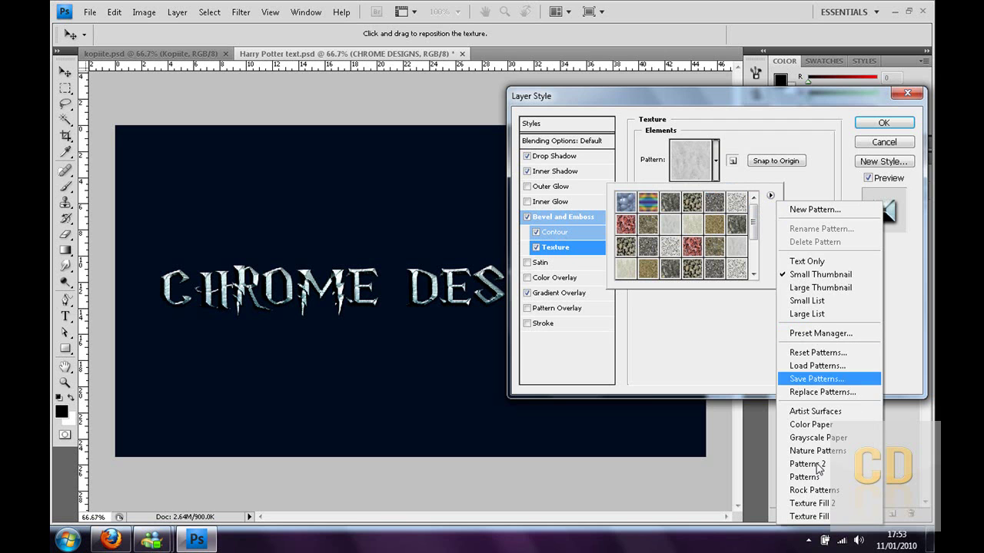
pyautogui.click(826, 494)
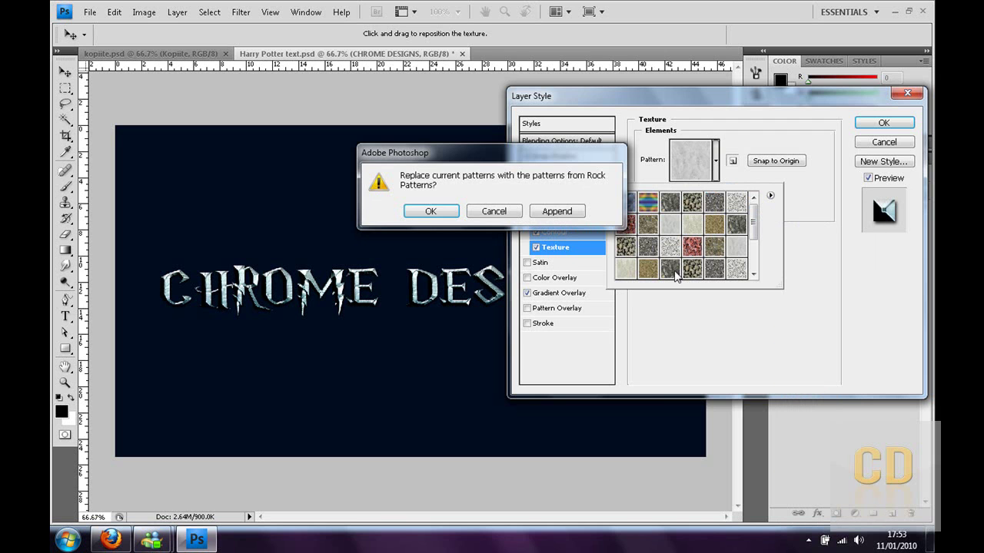
pyautogui.click(553, 217)
pyautogui.moveTo(758, 218); pyautogui.dragTo(758, 266)
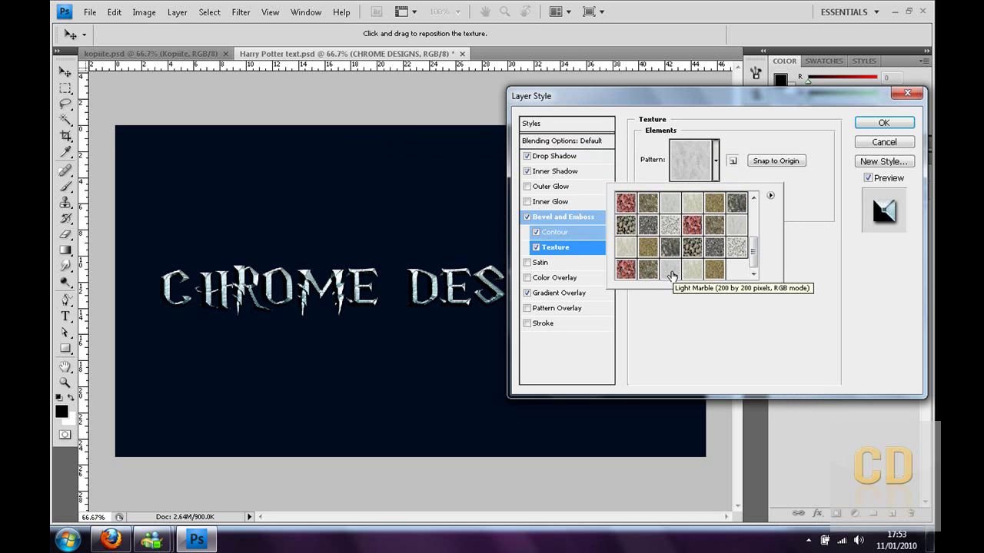
pyautogui.click(704, 317)
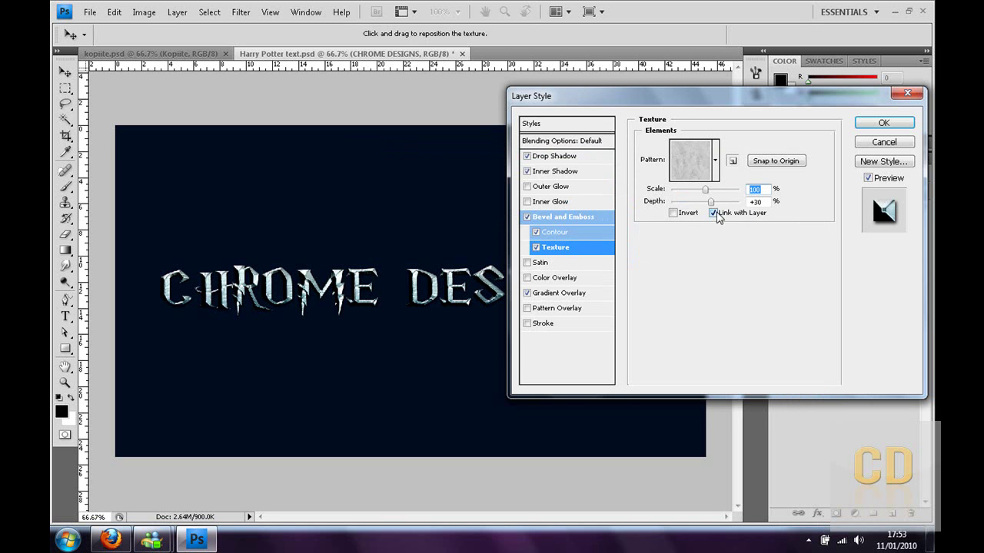
# Turn off the Gradient Overlay, Inner Shadow and Drop Shadow effects, leaving only Bevel and Emboss on the text.
pyautogui.click(590, 264)
pyautogui.click(528, 293)
pyautogui.click(527, 171)
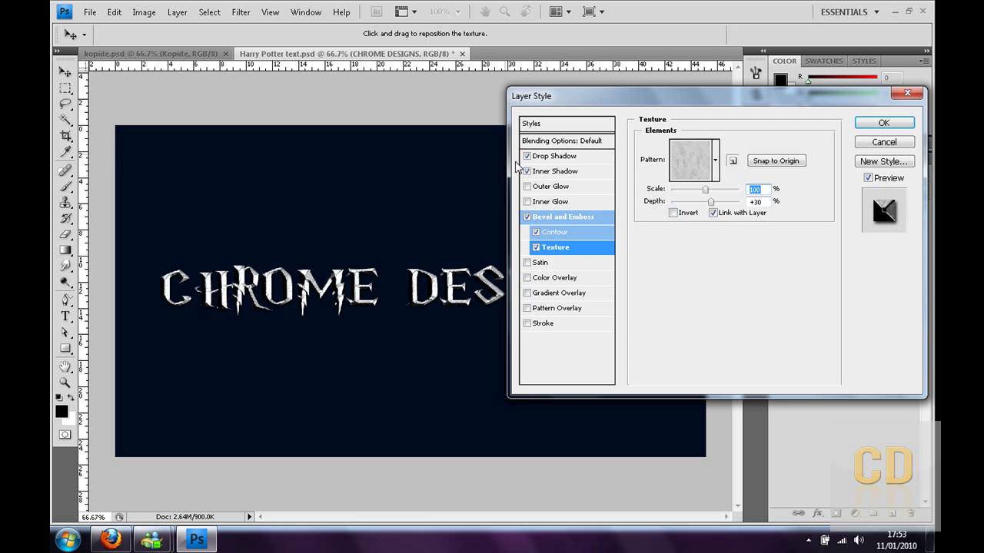
pyautogui.click(527, 156)
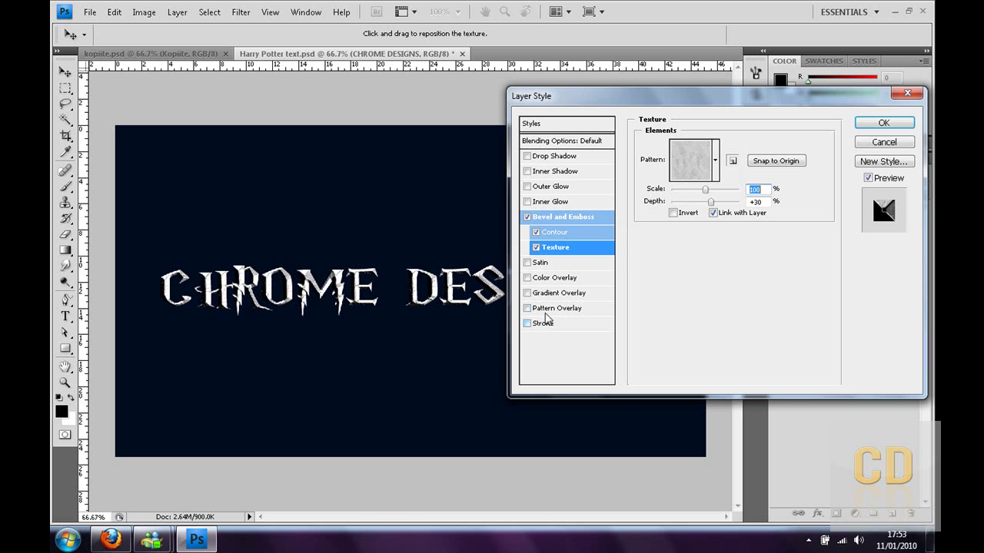
# Enable the Gradient Overlay on the text with blend mode Normal and opacity 100%.
pyautogui.click(548, 296)
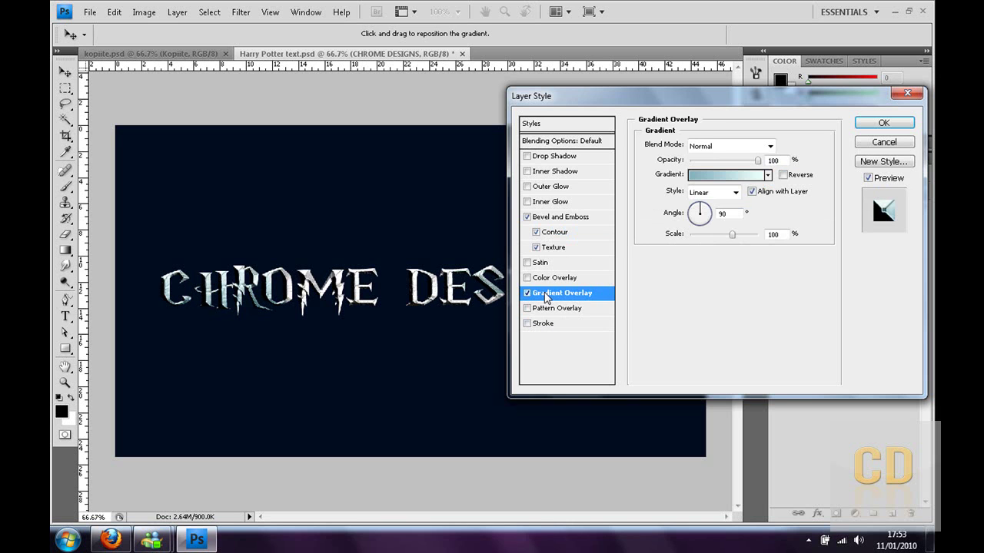
pyautogui.click(718, 148)
pyautogui.click(719, 148)
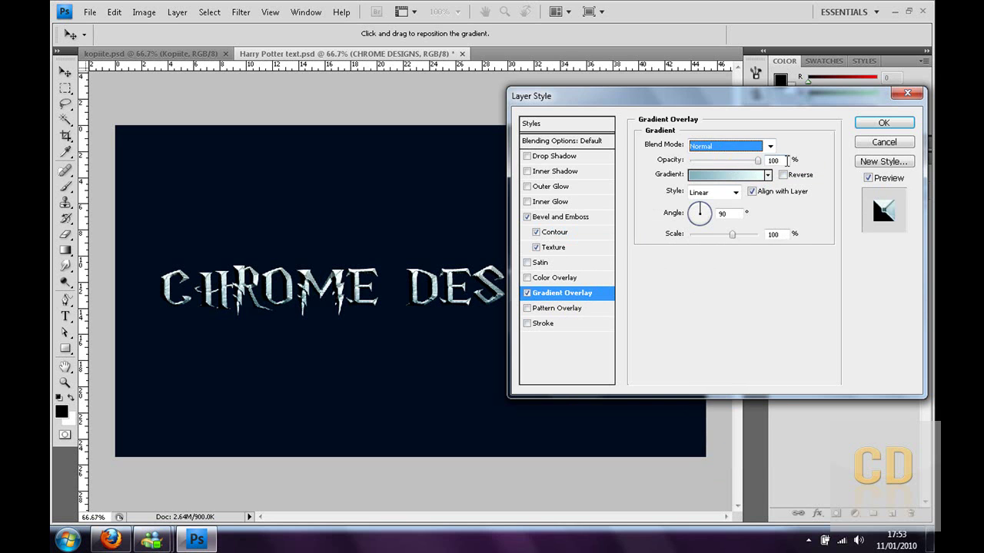
pyautogui.click(785, 159)
# Examine the overlay gradient's start and end stop colors and accept the gradient as it is.
pyautogui.click(736, 176)
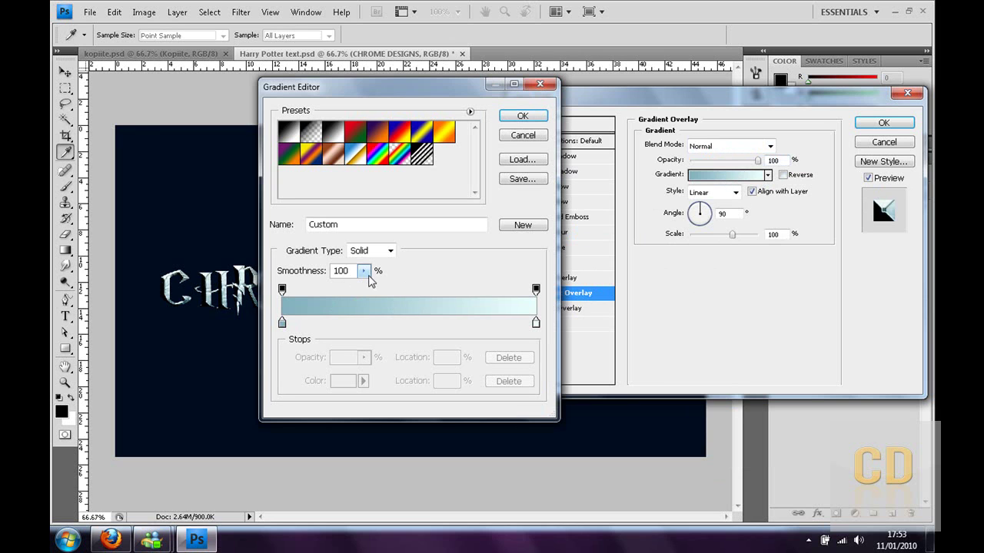
pyautogui.doubleClick(282, 323)
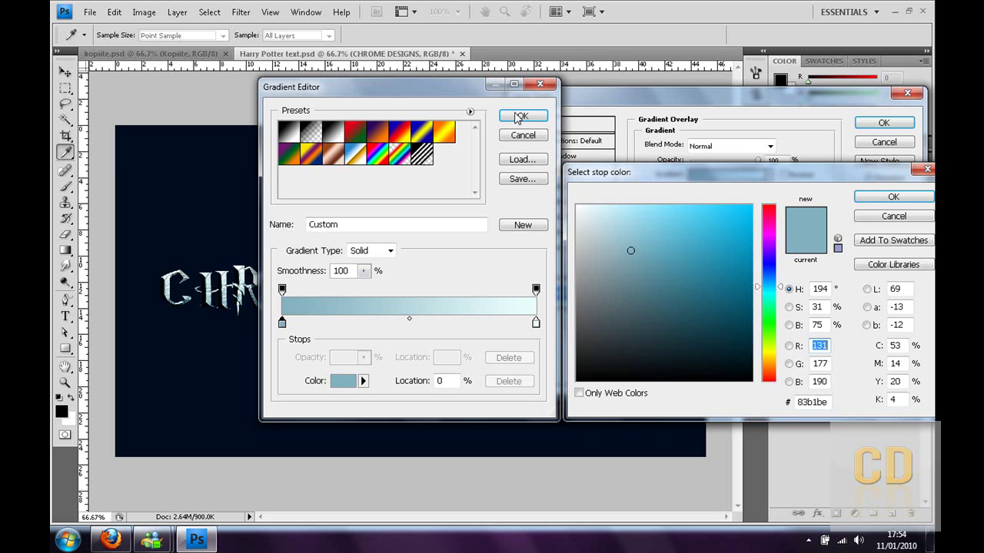
pyautogui.click(874, 200)
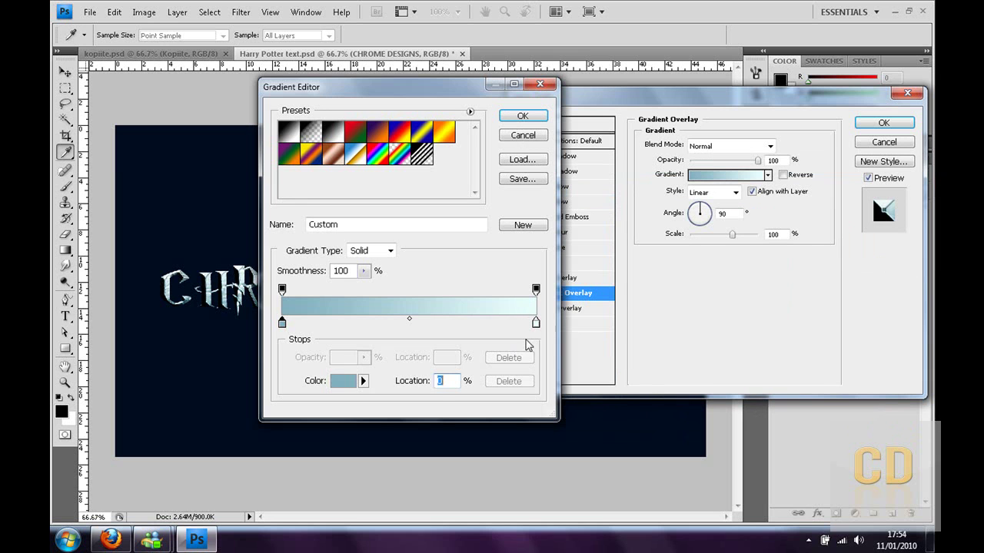
pyautogui.doubleClick(536, 323)
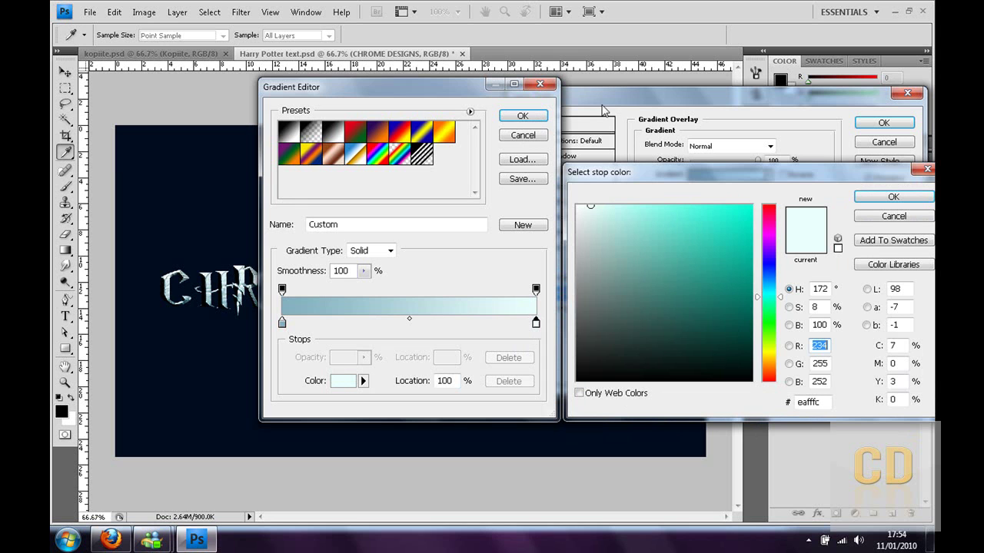
pyautogui.click(895, 196)
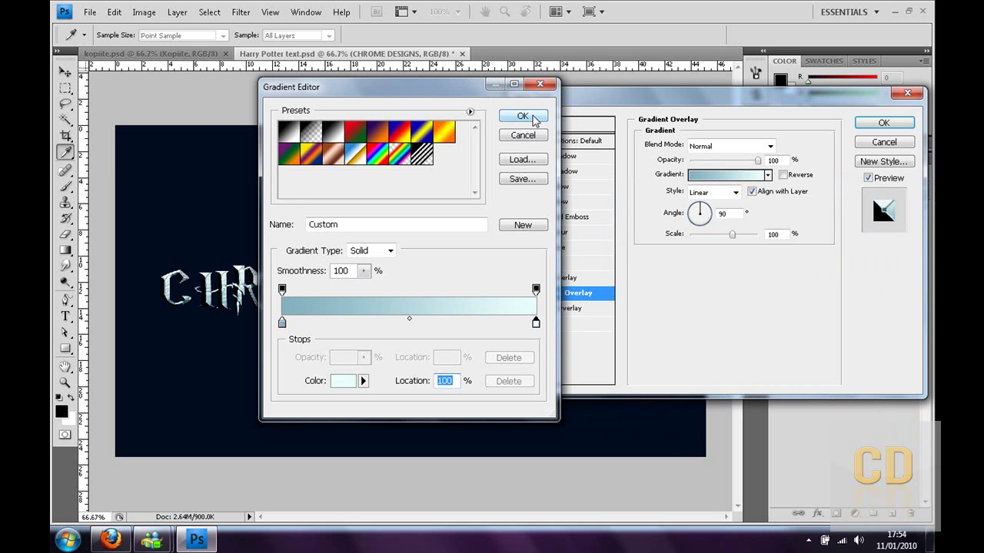
pyautogui.click(534, 119)
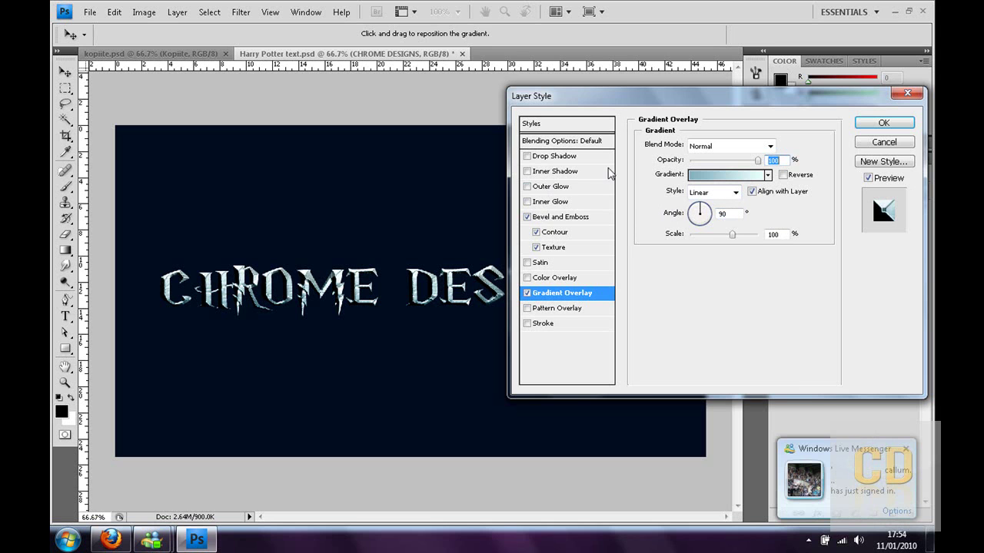
# Enable the Drop Shadow effect on the text, switching it off and on to compare the look.
pyautogui.click(543, 160)
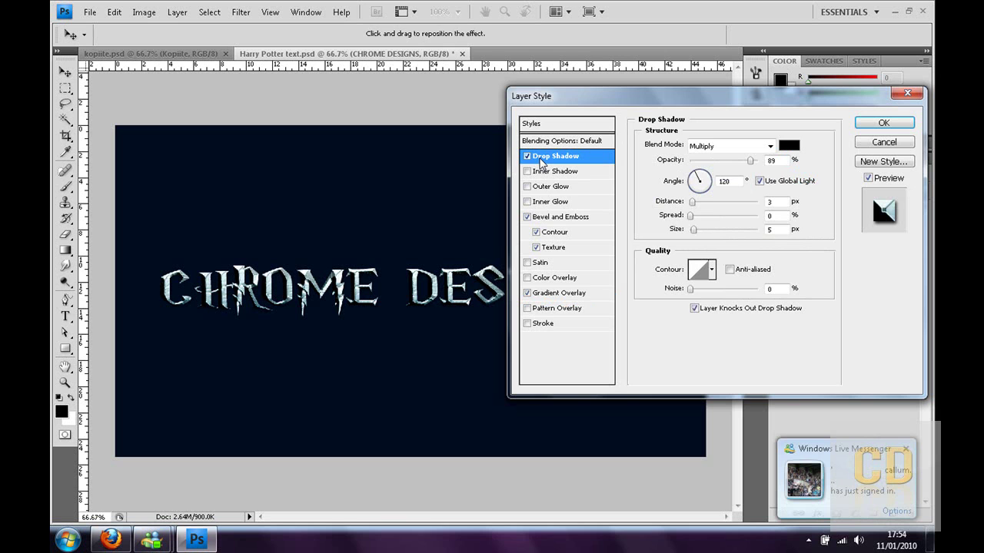
pyautogui.click(527, 157)
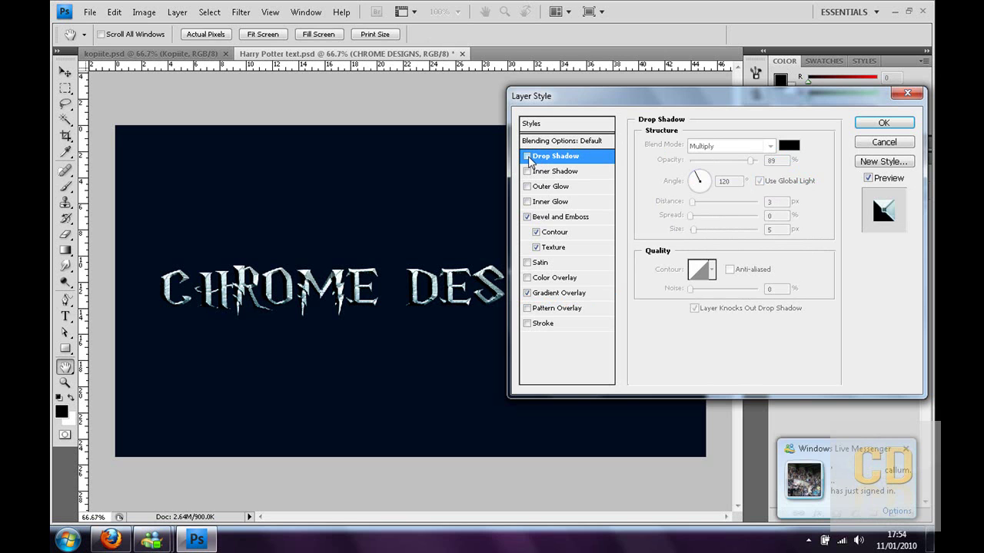
pyautogui.click(527, 157)
pyautogui.click(538, 162)
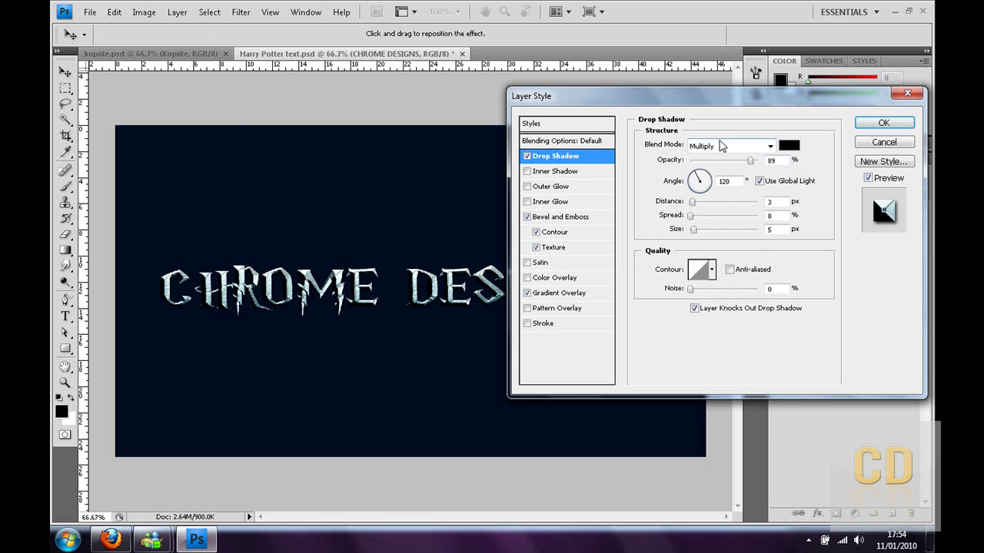
# Keep the drop shadow's angle at 120° with Use Global Light on and choose the straight linear contour preset.
pyautogui.click(697, 178)
pyautogui.click(759, 182)
pyautogui.click(711, 270)
pyautogui.click(634, 300)
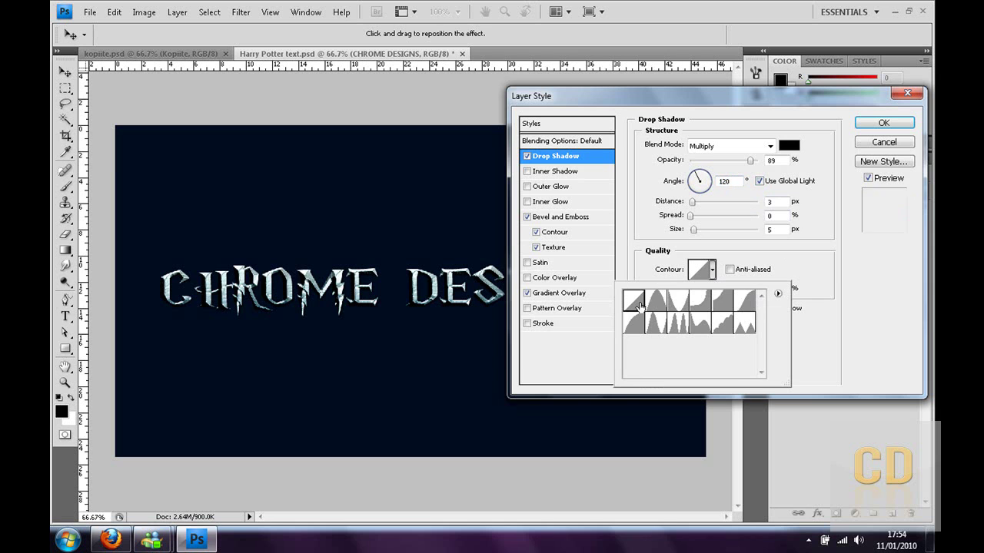
pyautogui.click(847, 273)
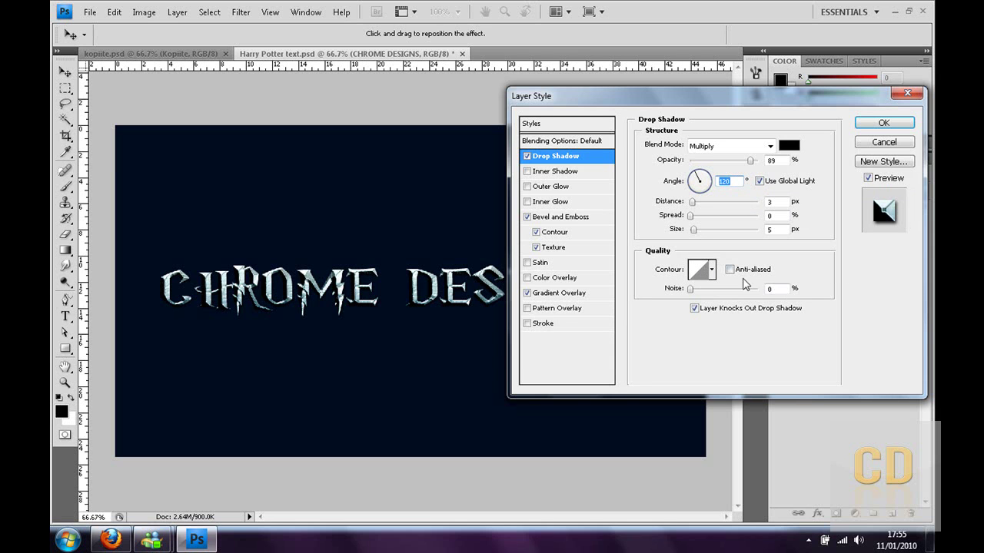
# Turn on Anti-aliased for the drop shadow's contour, dismiss the Windows color scheme prompt and keep the noise at 0%.
pyautogui.click(730, 270)
pyautogui.click(742, 275)
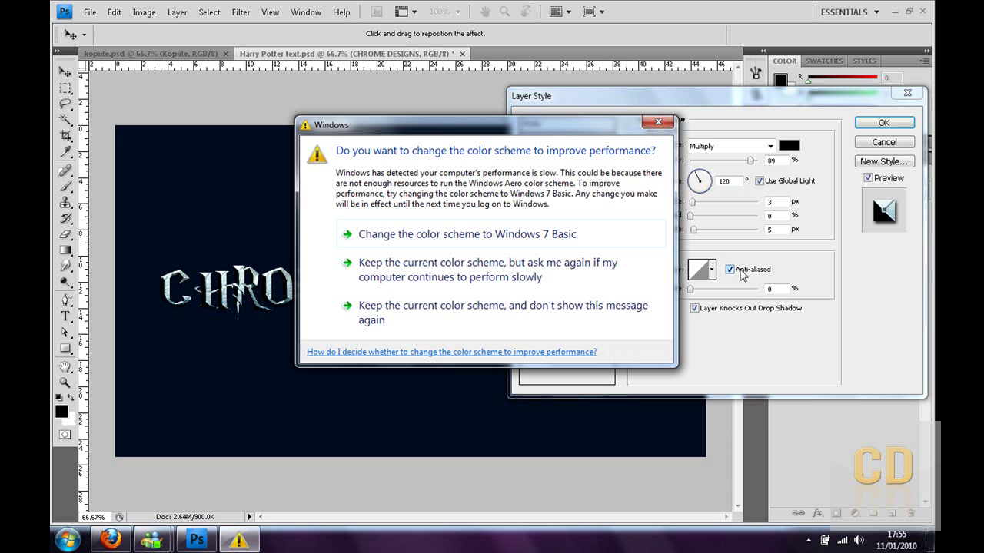
pyautogui.click(532, 282)
pyautogui.moveTo(691, 290); pyautogui.dragTo(623, 331)
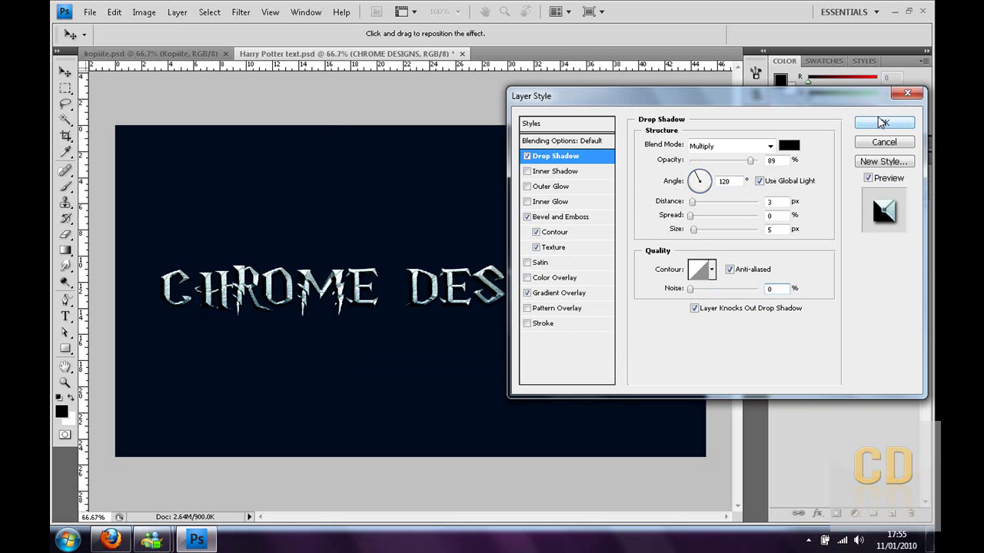
# Save the layer effects as a new style named Harry Potter.
pyautogui.click(883, 163)
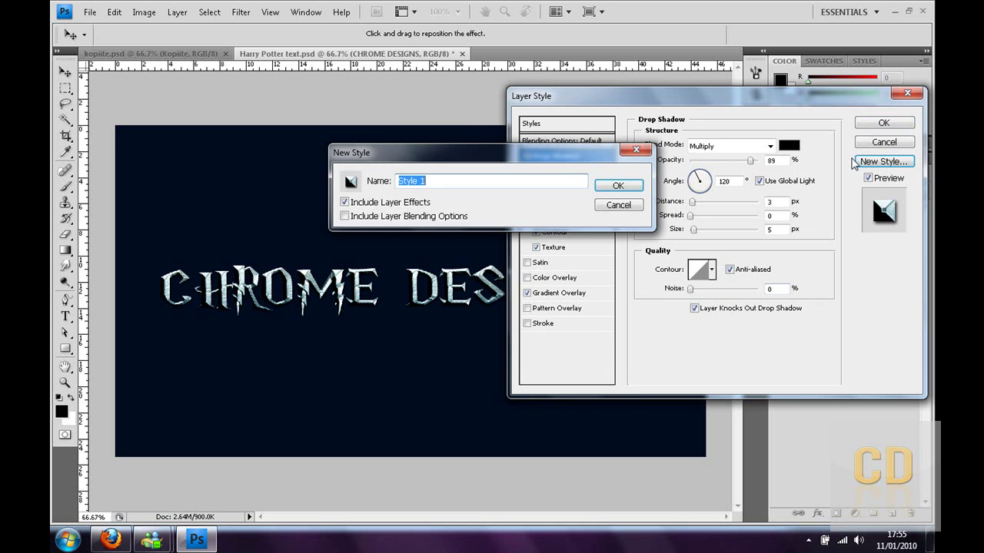
pyautogui.write('Harry Potter')
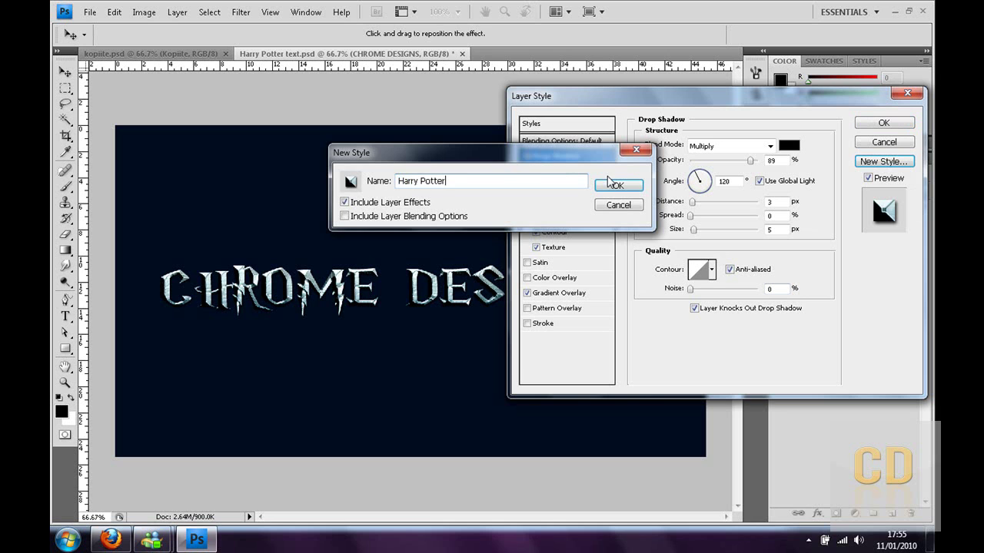
pyautogui.click(638, 187)
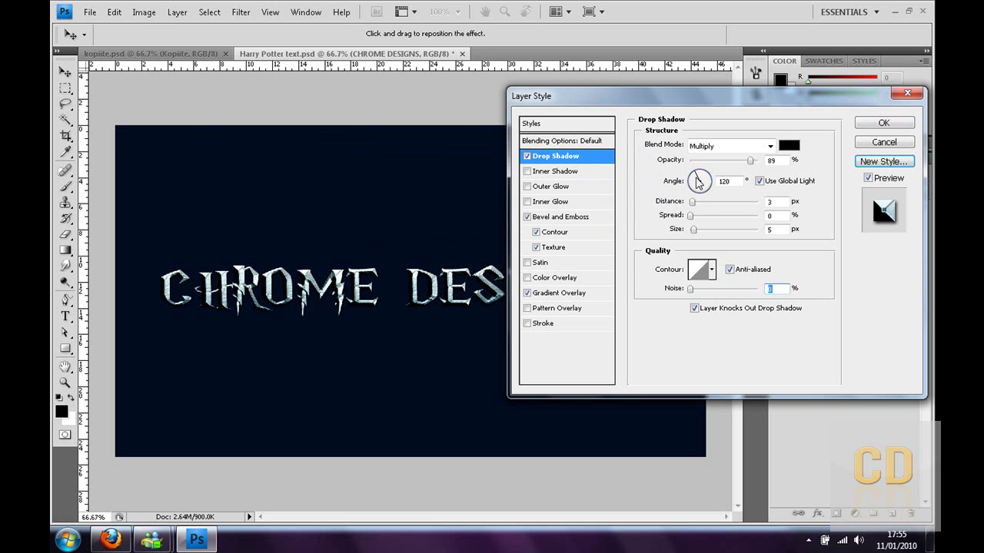